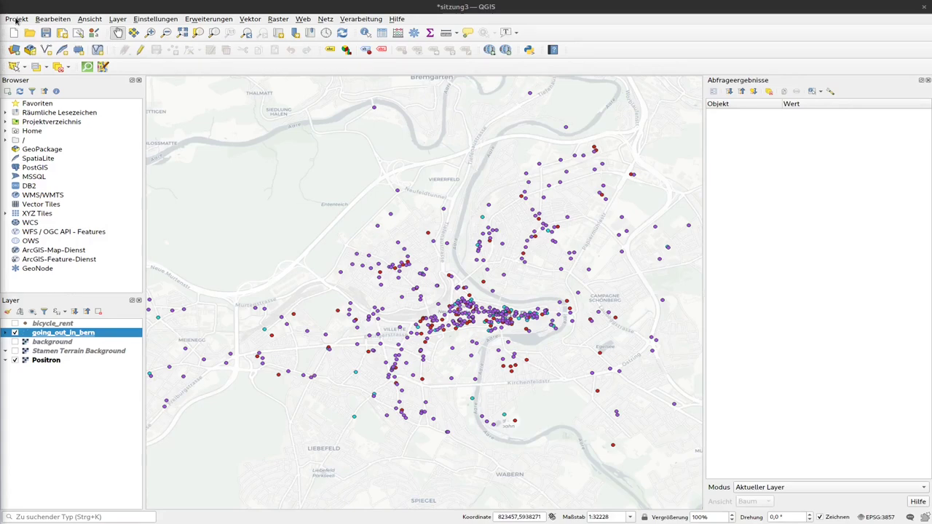
Create a new print layout titled 'places in bern' from the Project menu
left_click(16, 20)
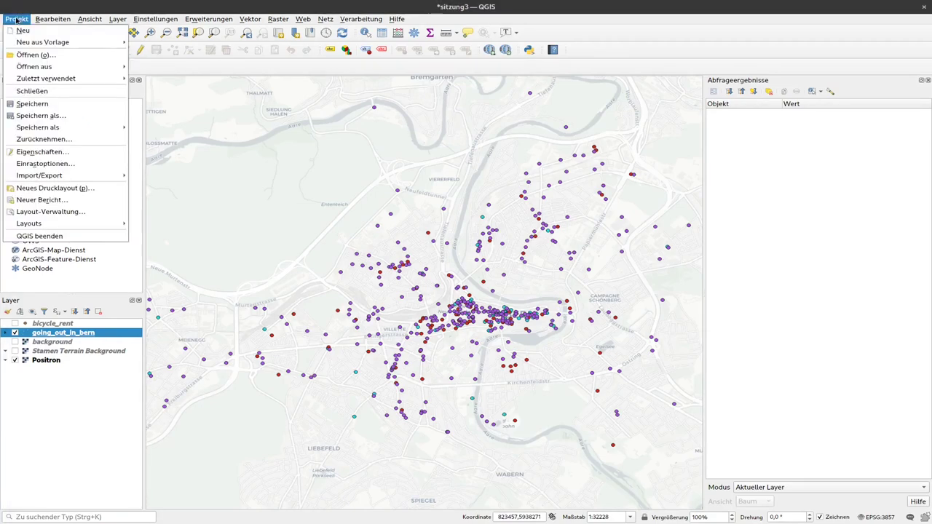
left_click(76, 188)
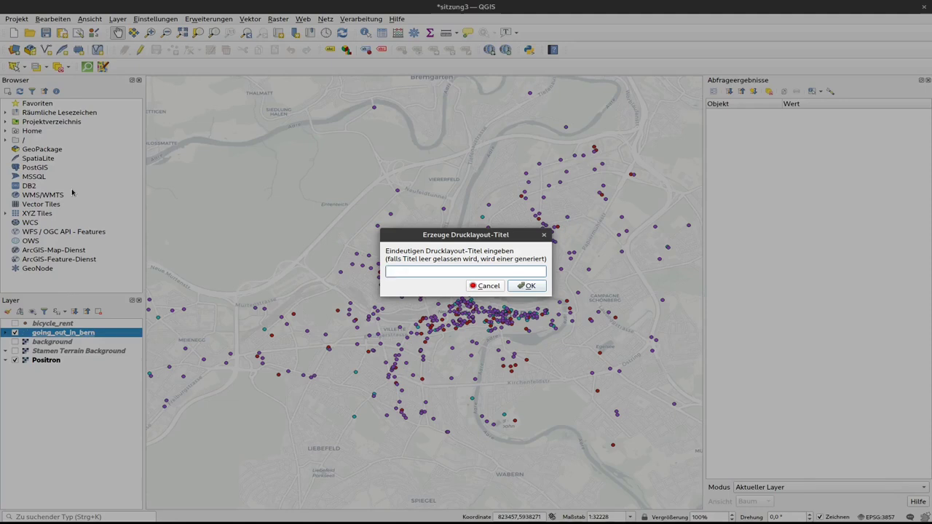
type("places in bern")
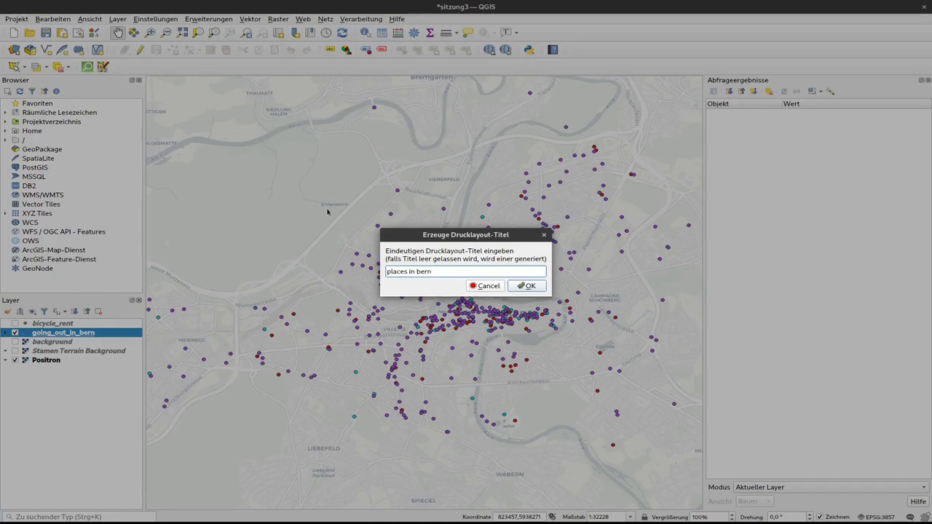
left_click(529, 286)
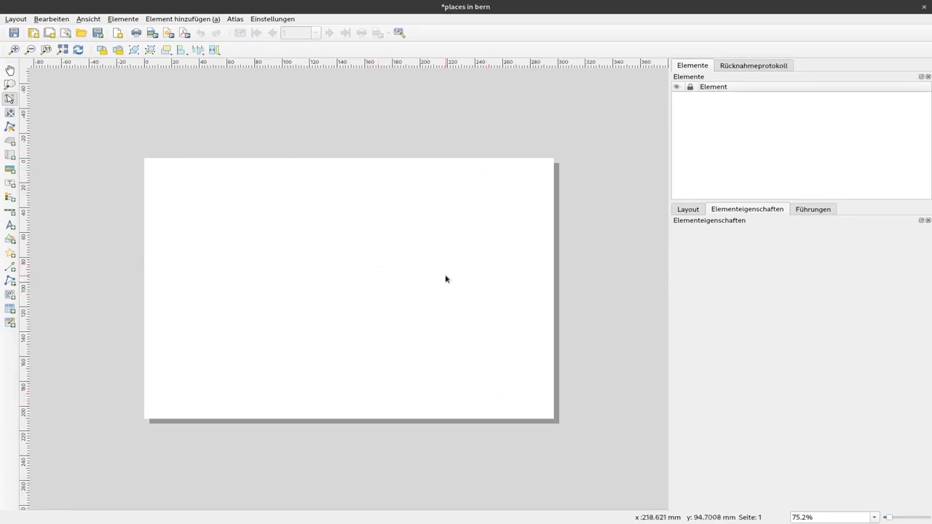
Drag the layout window aside to reveal the main map window with Bern's going-out points
left_click_drag(513, 4, 572, 3)
left_click_drag(415, 6, 29, 175)
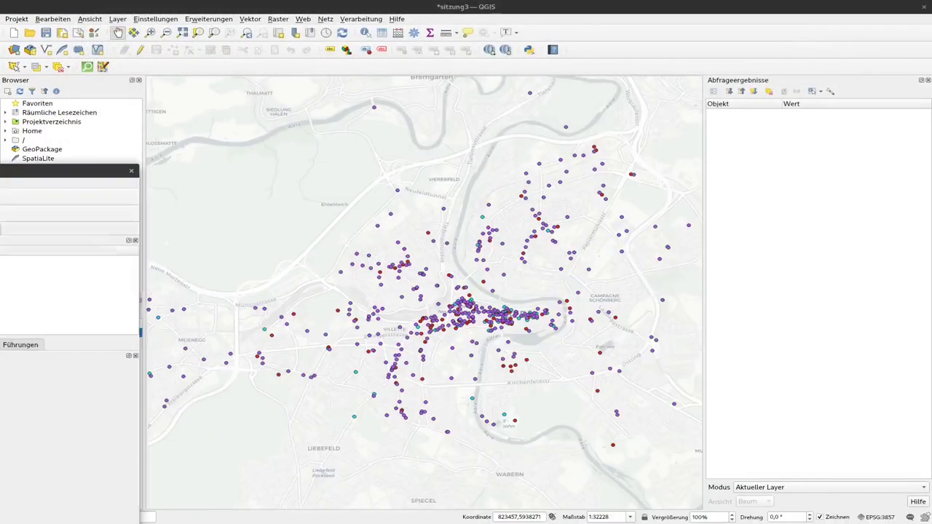
left_click_drag(558, 279, 581, 302)
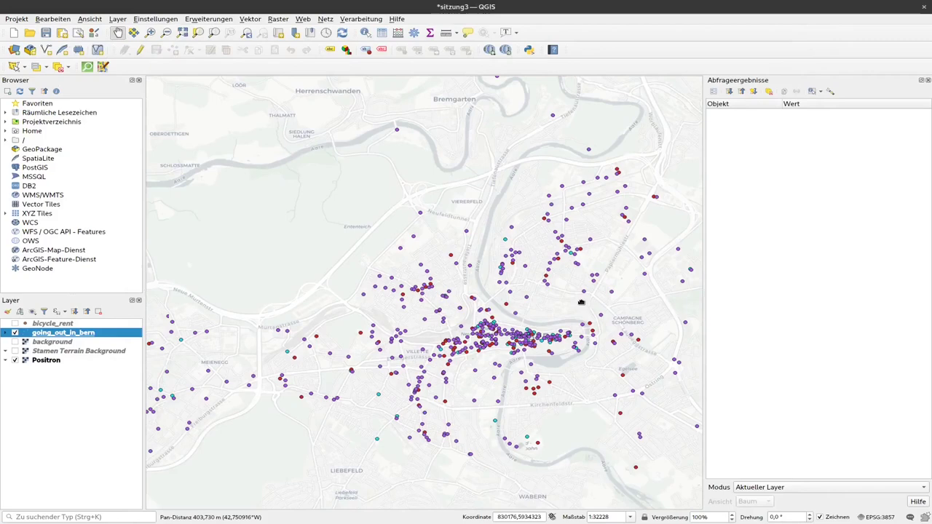
scroll(453, 332, "down", 8)
scroll(453, 332, "down", 4)
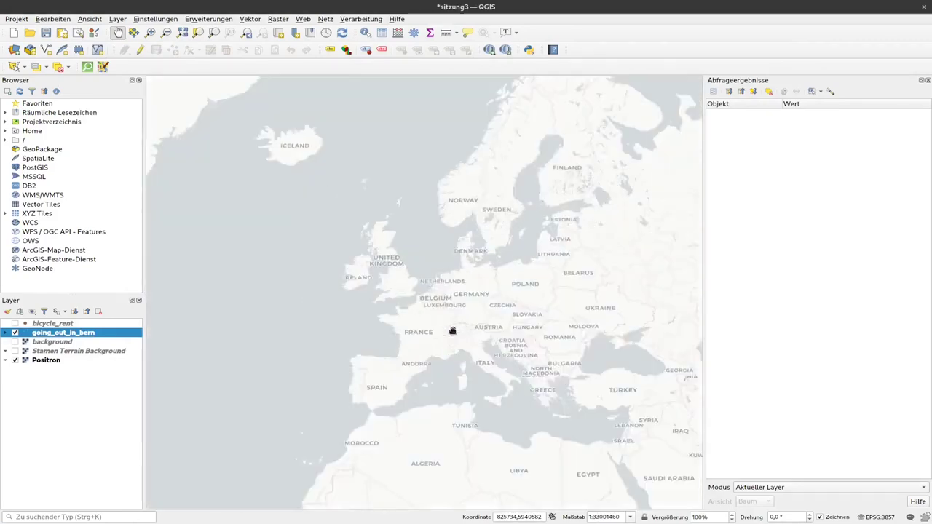
left_click_drag(463, 328, 354, 318)
scroll(363, 324, "up", 5)
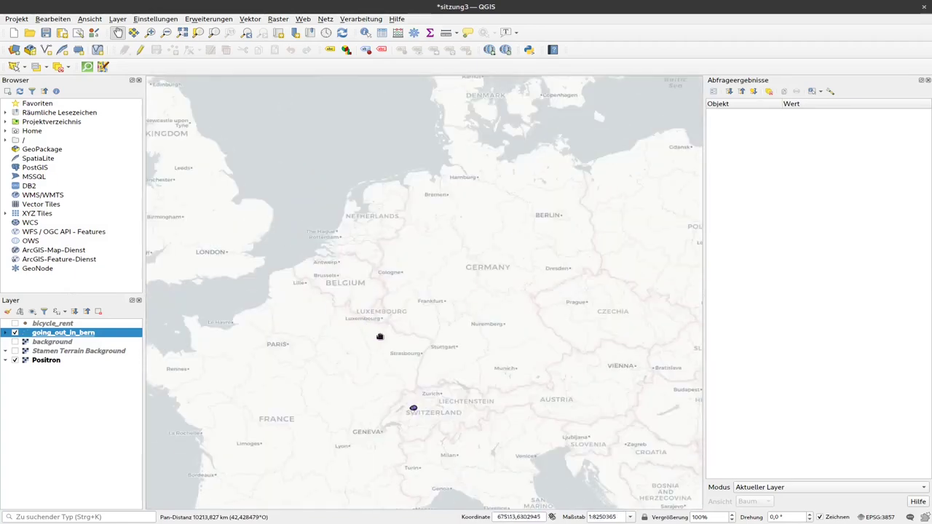
scroll(435, 376, "down", 2)
scroll(412, 412, "up", 2)
scroll(372, 461, "up", 5)
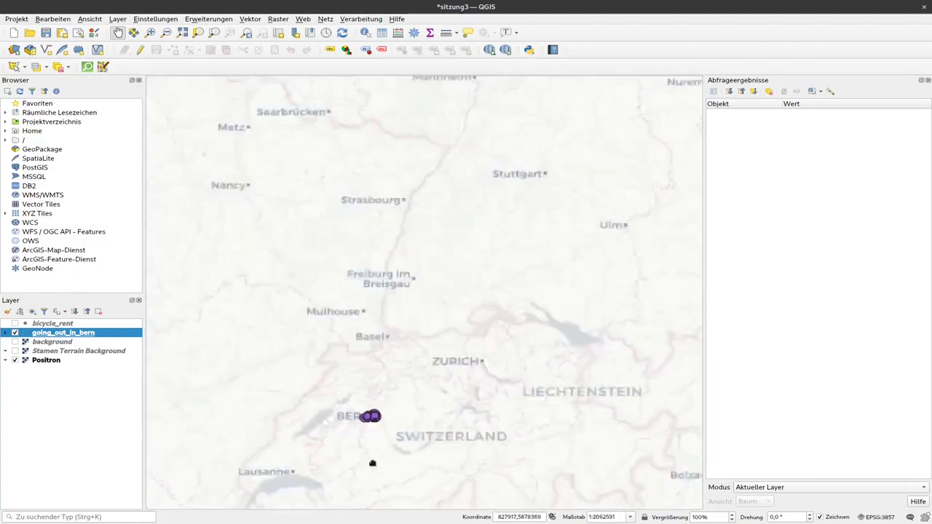
scroll(374, 429, "down", 1)
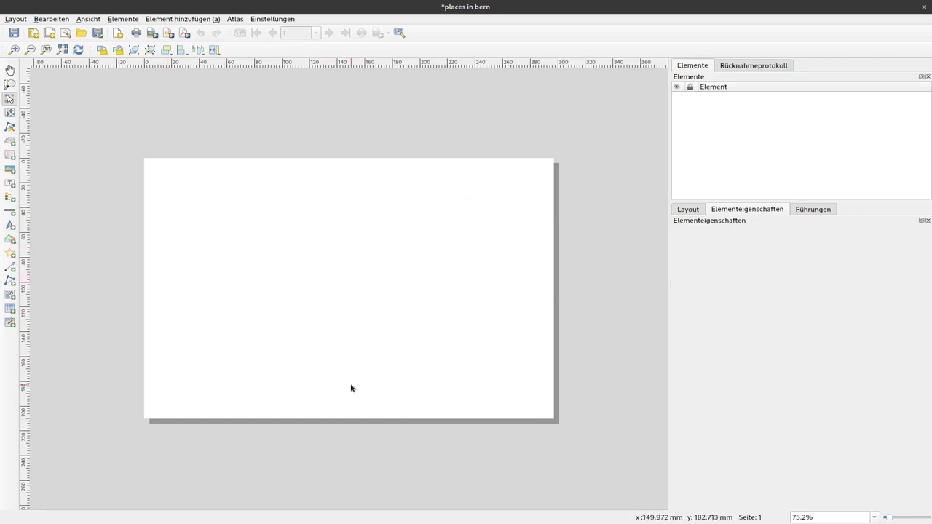
right_click(330, 230)
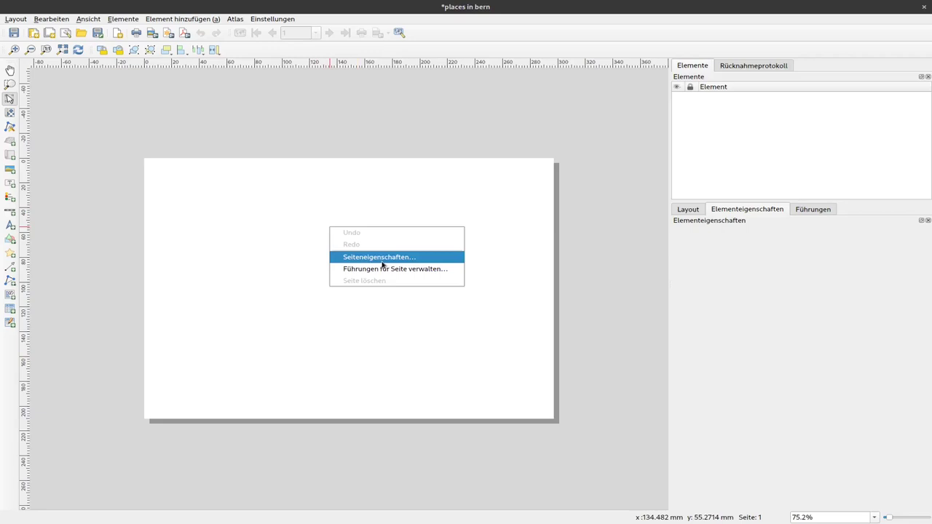
left_click(382, 258)
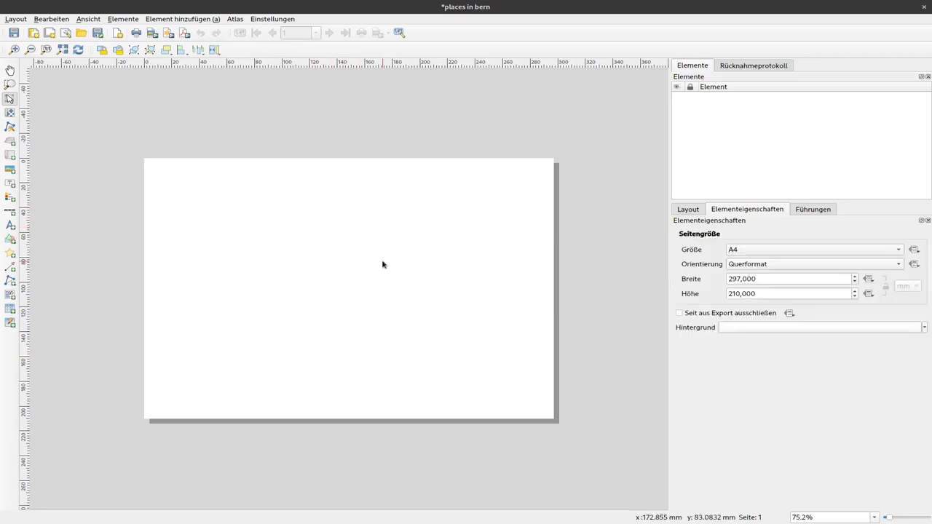
left_click(887, 264)
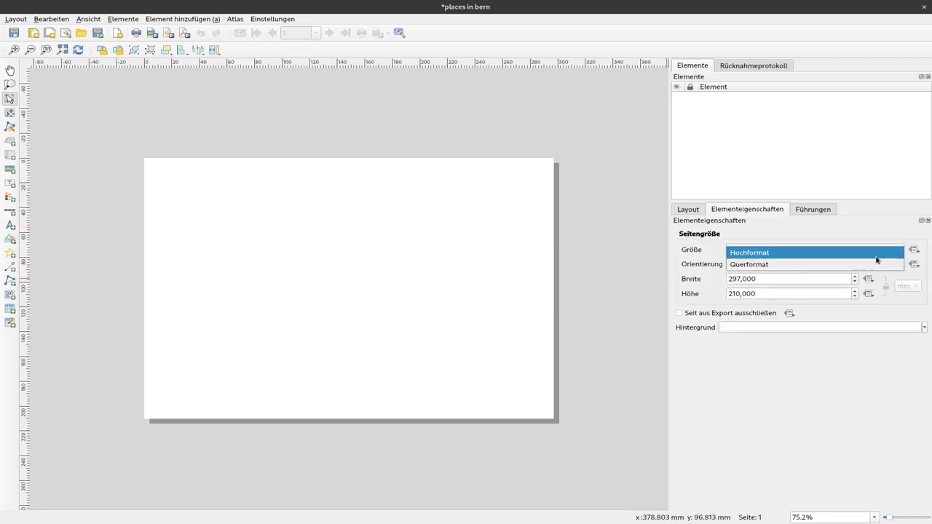
left_click(875, 258)
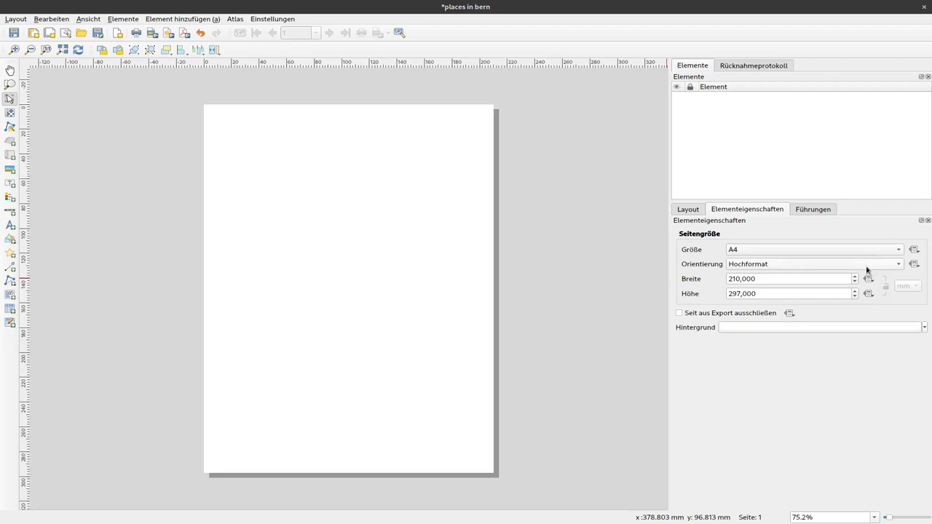
left_click(866, 268)
left_click(867, 274)
left_click(840, 252)
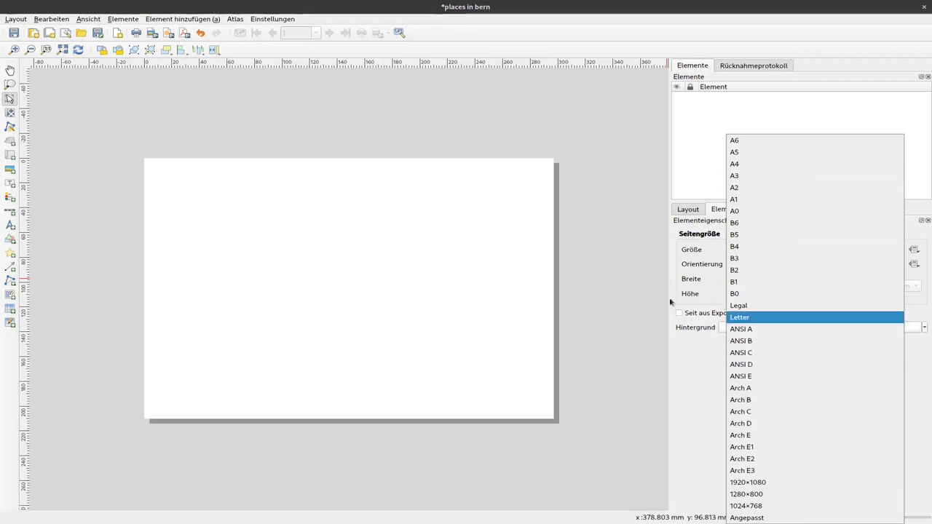
left_click(582, 268)
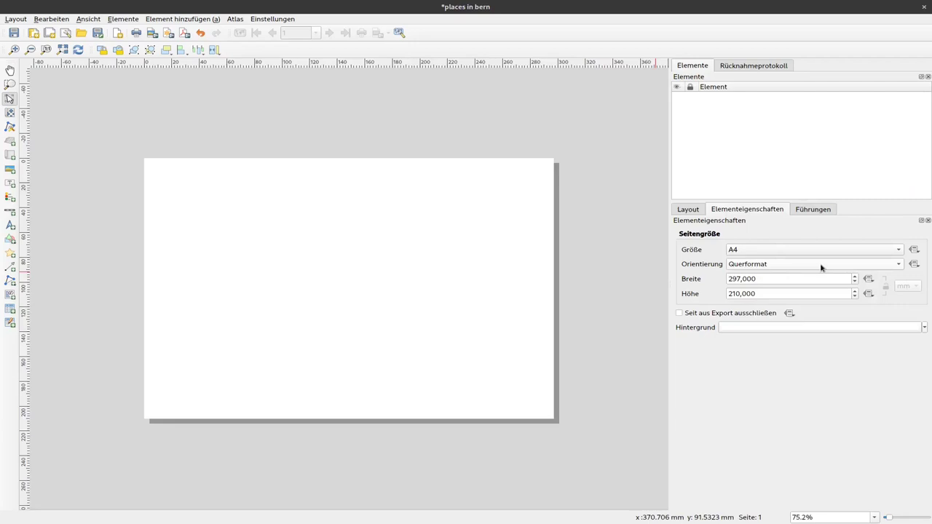
left_click(602, 289)
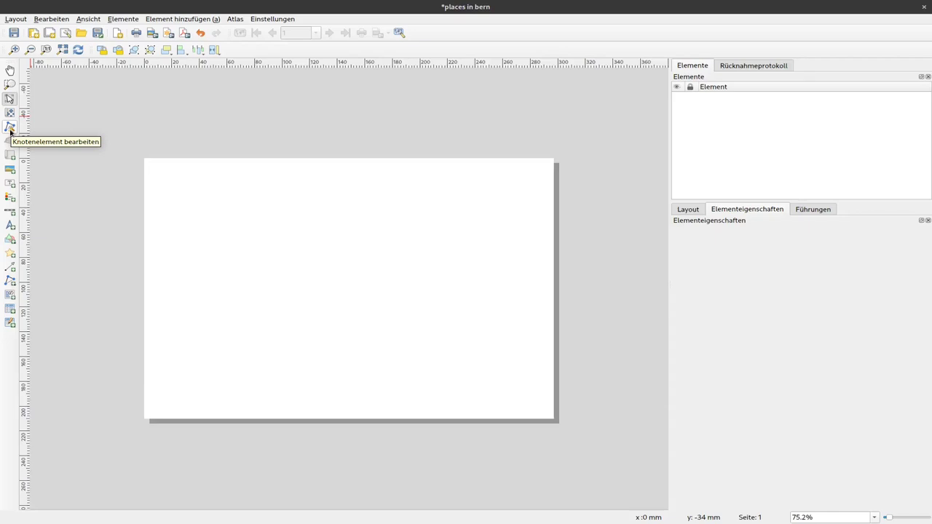
Open the polygon/polyline drawing options and close them again without choosing one
left_click(9, 282)
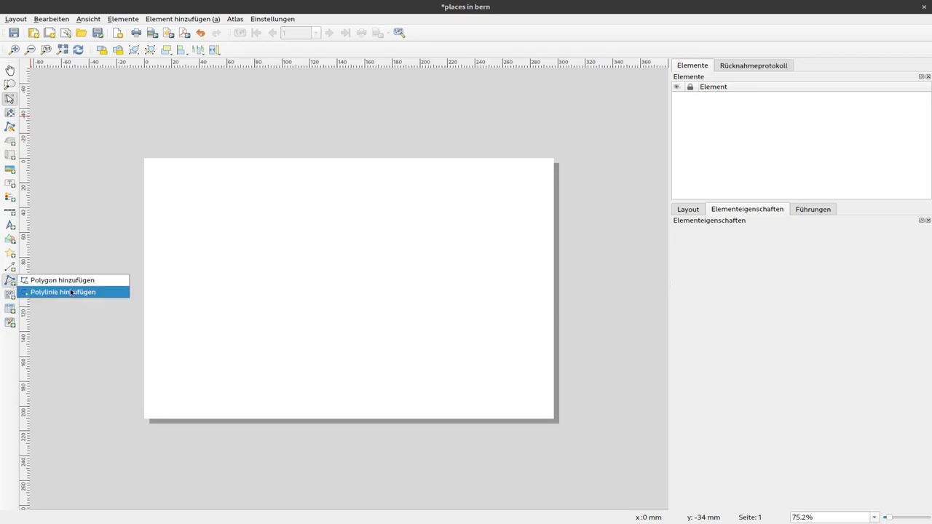
left_click(47, 195)
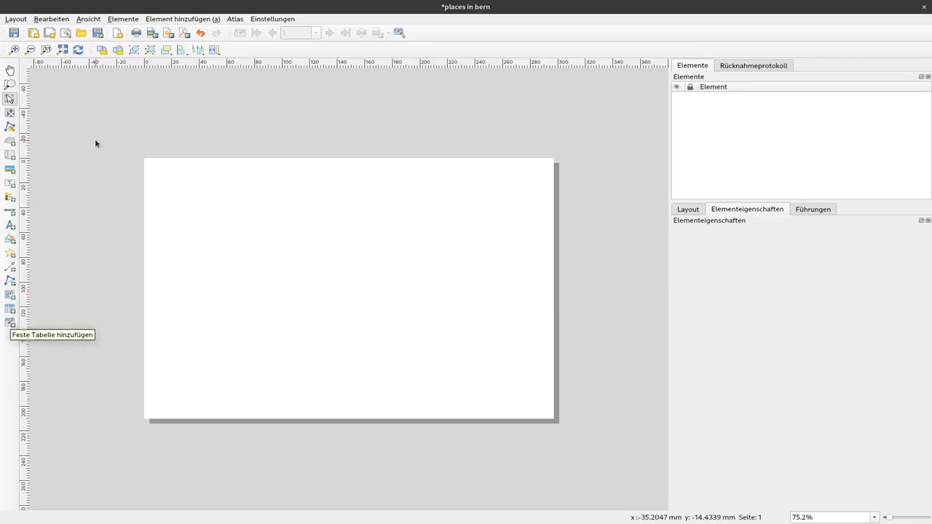
Draw map item Karte 1 across the whole A4 page, showing Bern's going-out points at 1:322239
left_click(11, 156)
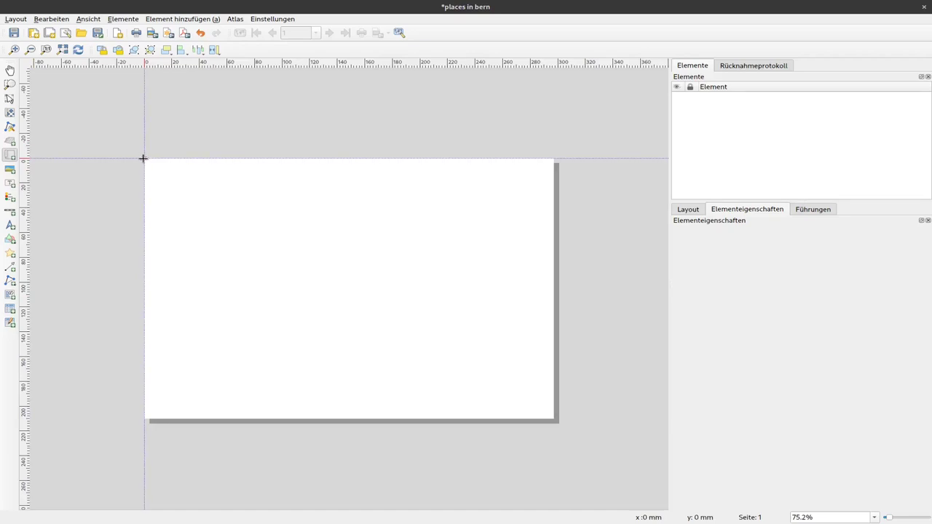
left_click_drag(144, 158, 554, 418)
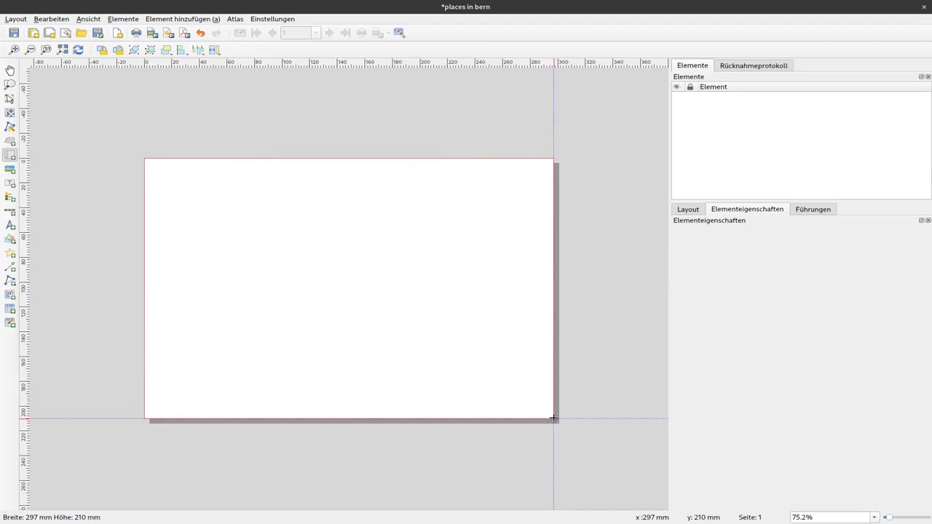
left_click_drag(554, 418, 554, 419)
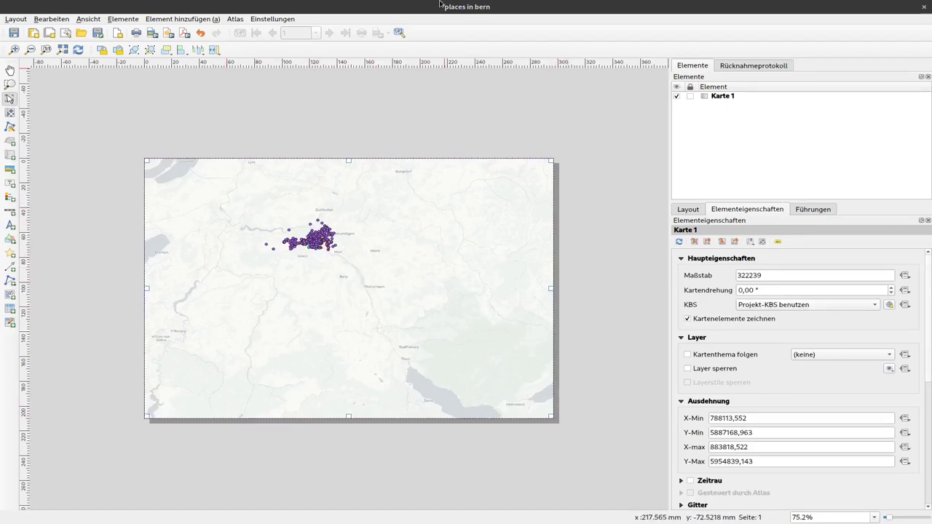
key("alt+Tab")
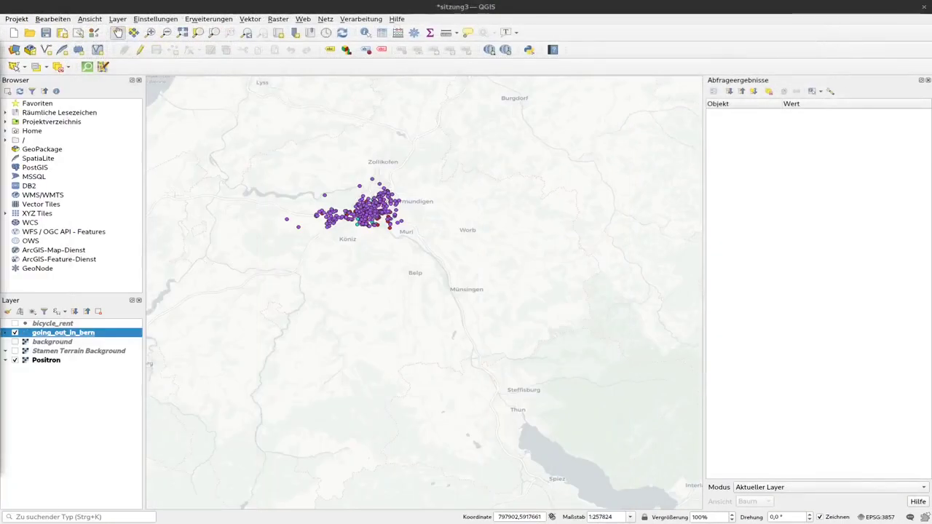
key("alt+Tab")
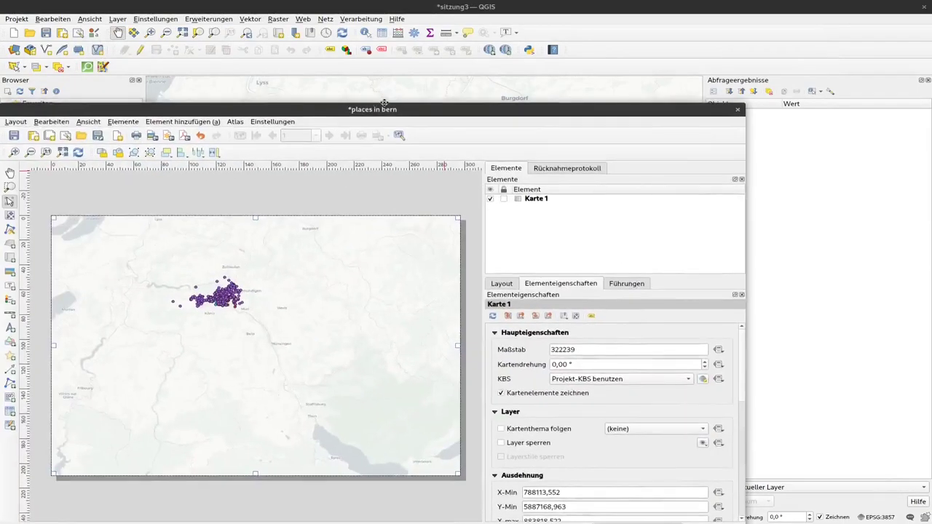
left_click_drag(384, 103, 534, 8)
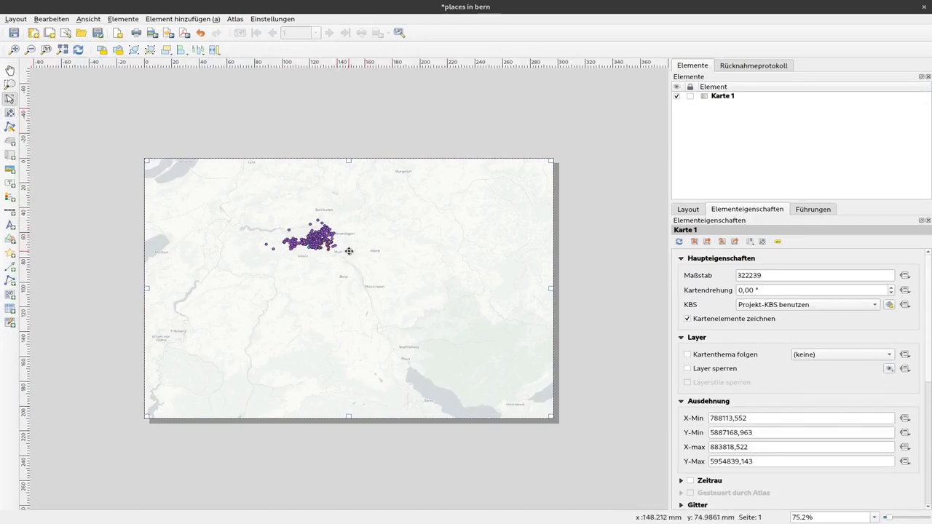
Shift the map content to centre Bern and zoom Karte 1 in to roughly 1:80560
left_click(10, 112)
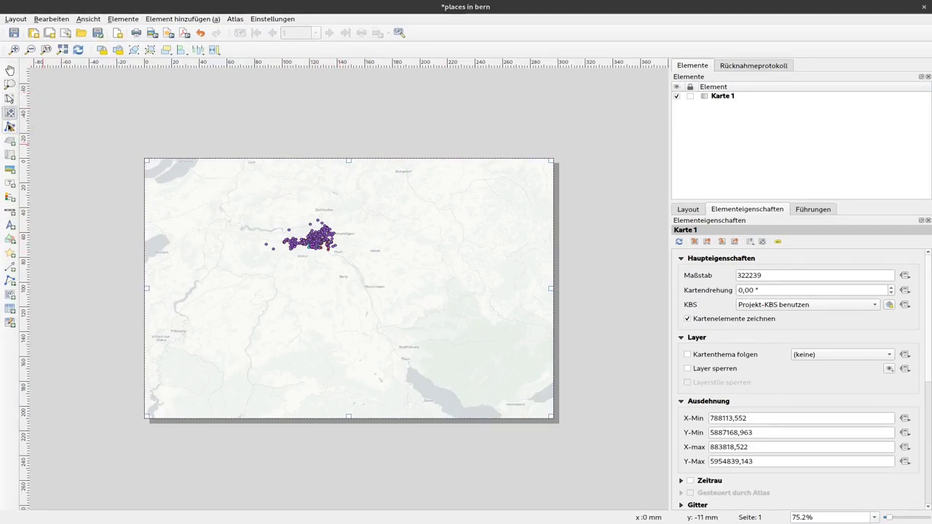
left_click_drag(314, 241, 358, 288)
scroll(357, 287, "up", 2)
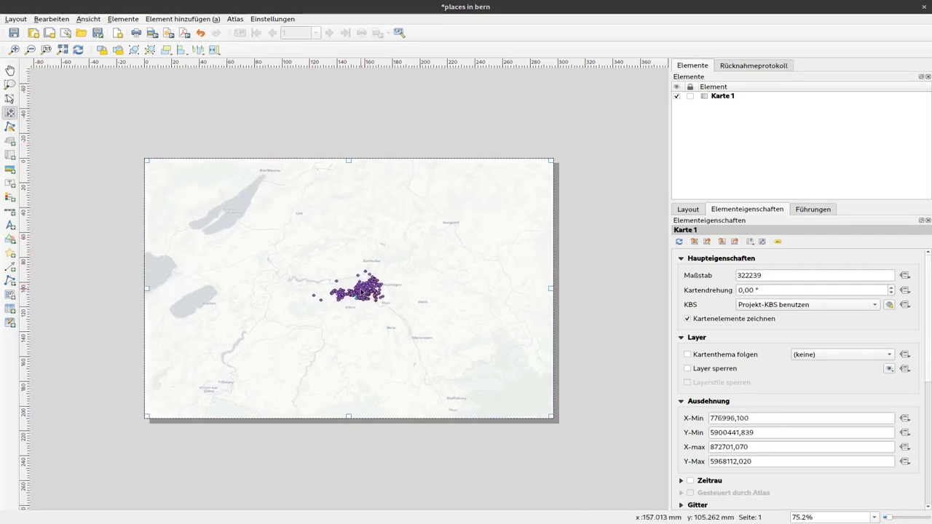
scroll(364, 289, "up", 1)
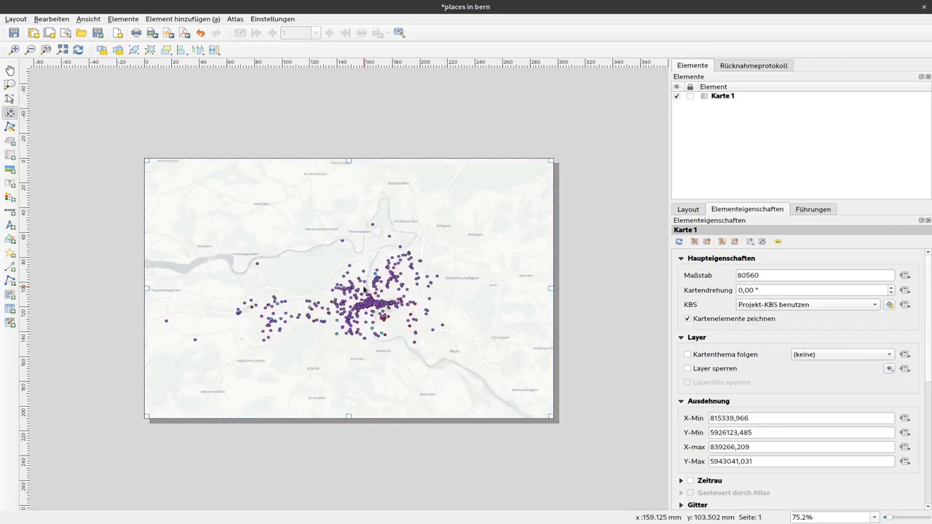
scroll(364, 289, "up", 1)
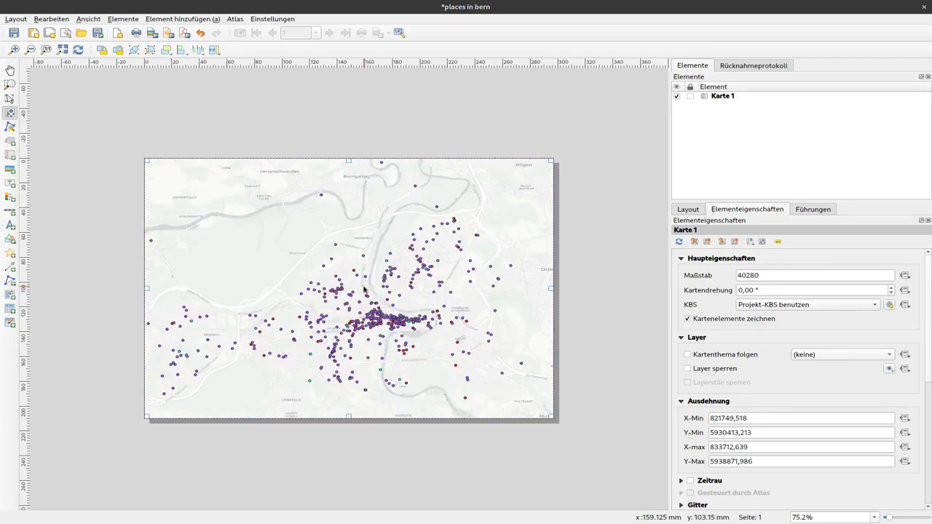
scroll(364, 289, "down", 1)
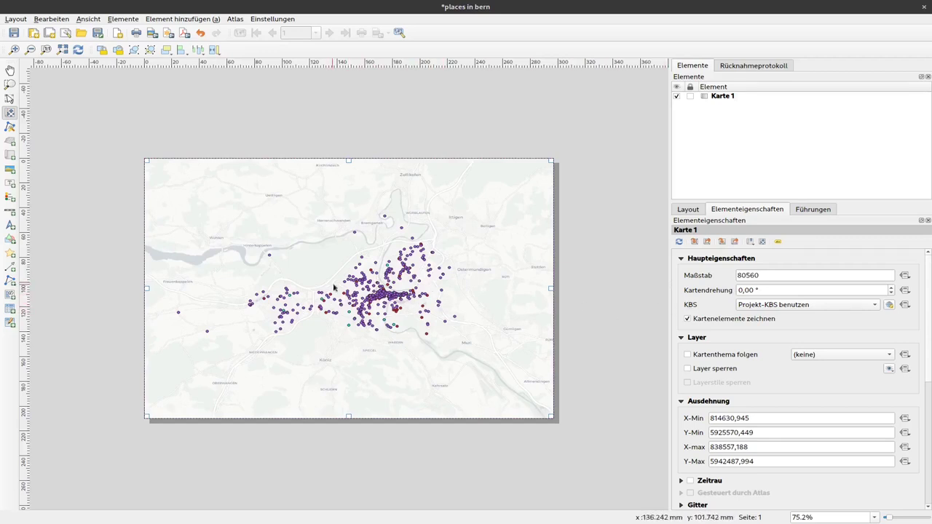
scroll(342, 289, "down", 1)
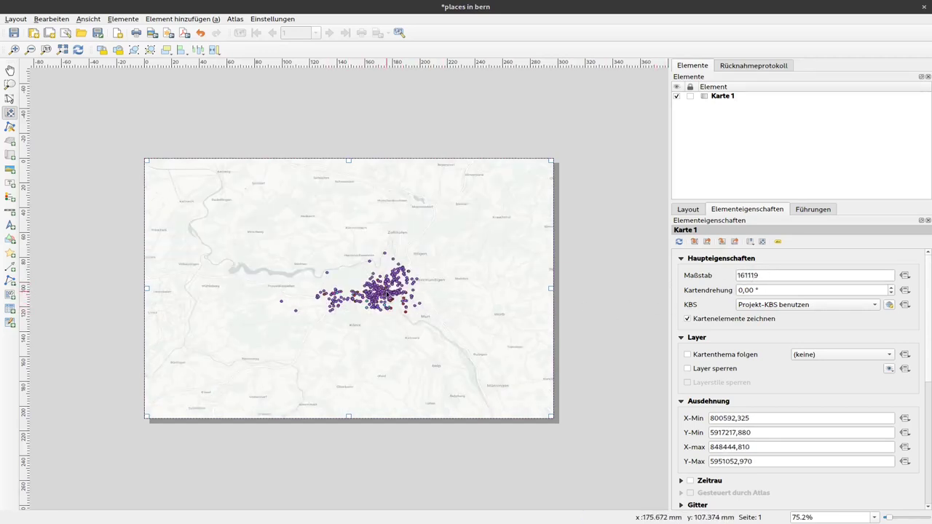
scroll(387, 294, "up", 1)
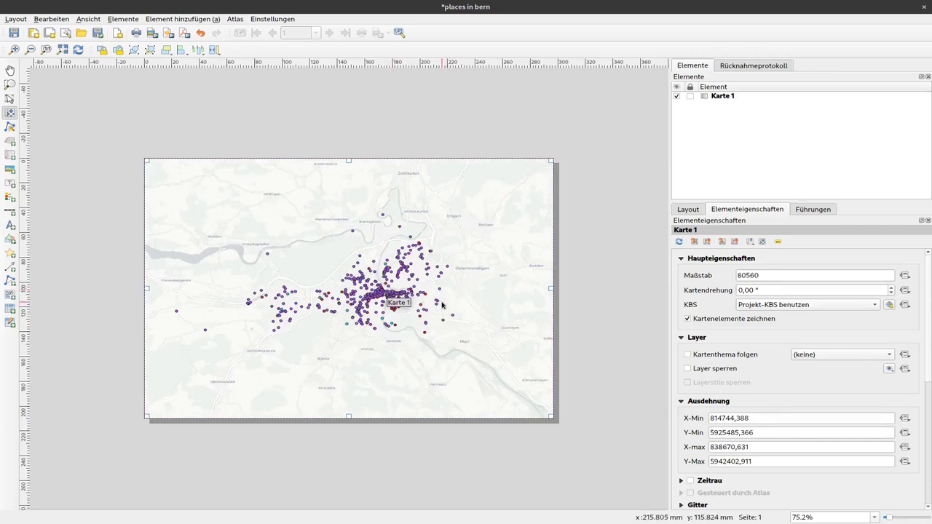
Enter 100000 as Karte 1's scale in the item properties
double_click(850, 275)
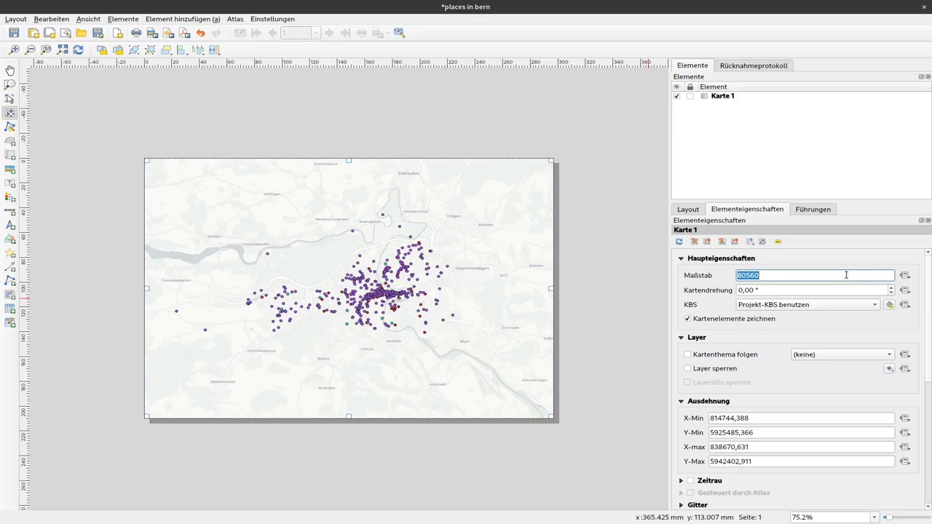
type("100000")
key("Return")
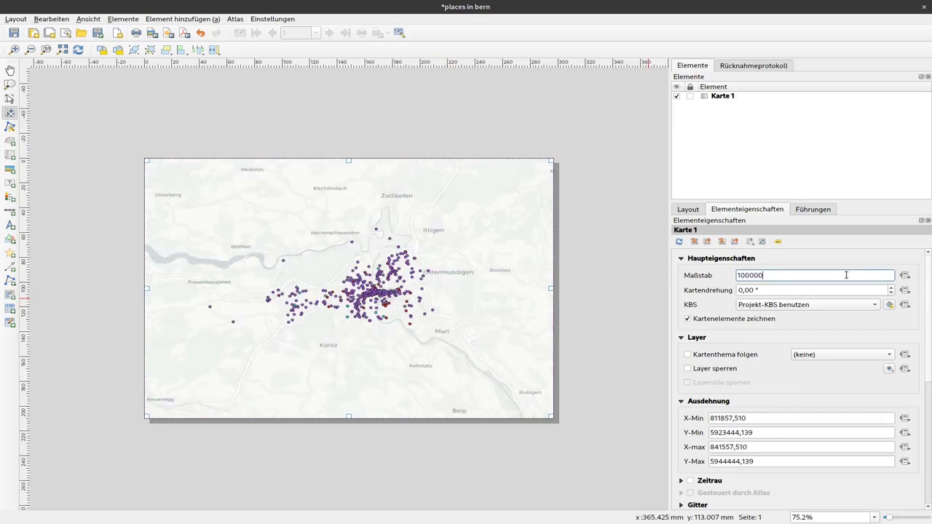